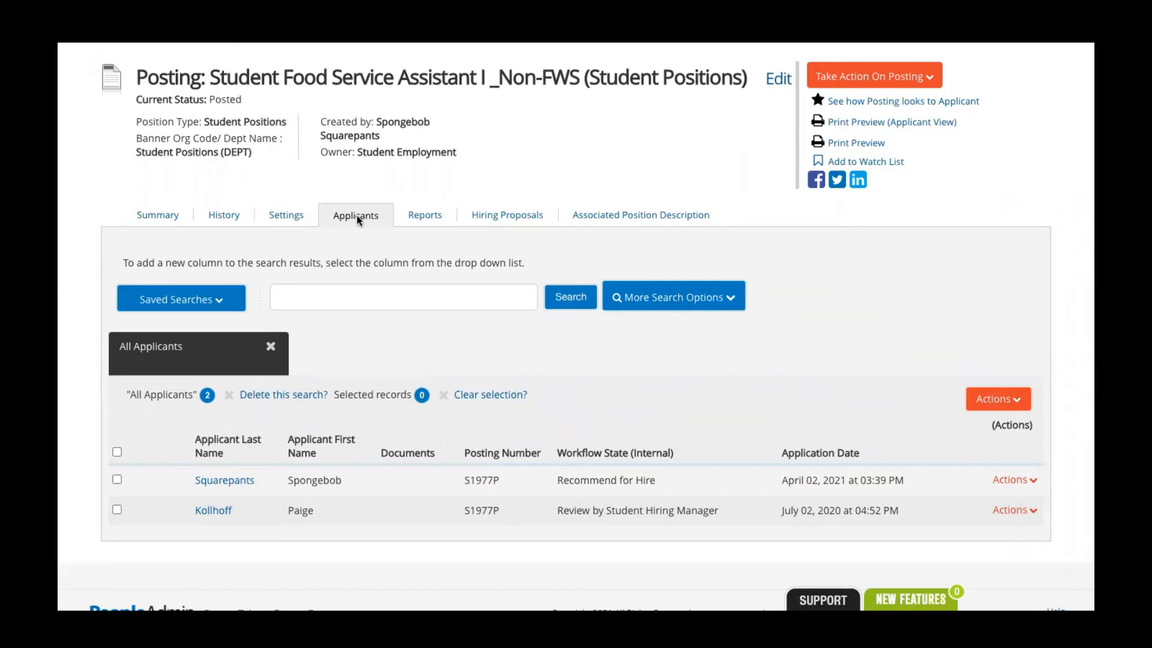
Step: Open the application of the applicant in the Recommend for Hire state and start a hiring proposal for it
{"action": "left_click", "coordinate": [228, 479]}
{"action": "left_click", "coordinate": [228, 479]}
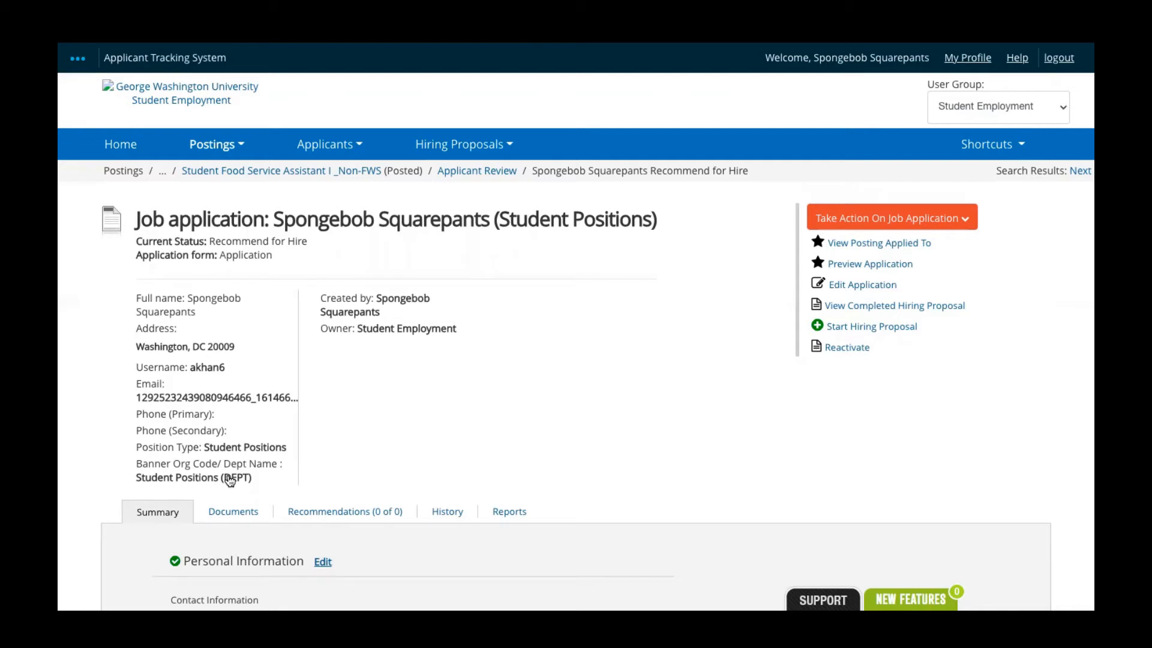
{"action": "left_click", "coordinate": [848, 334]}
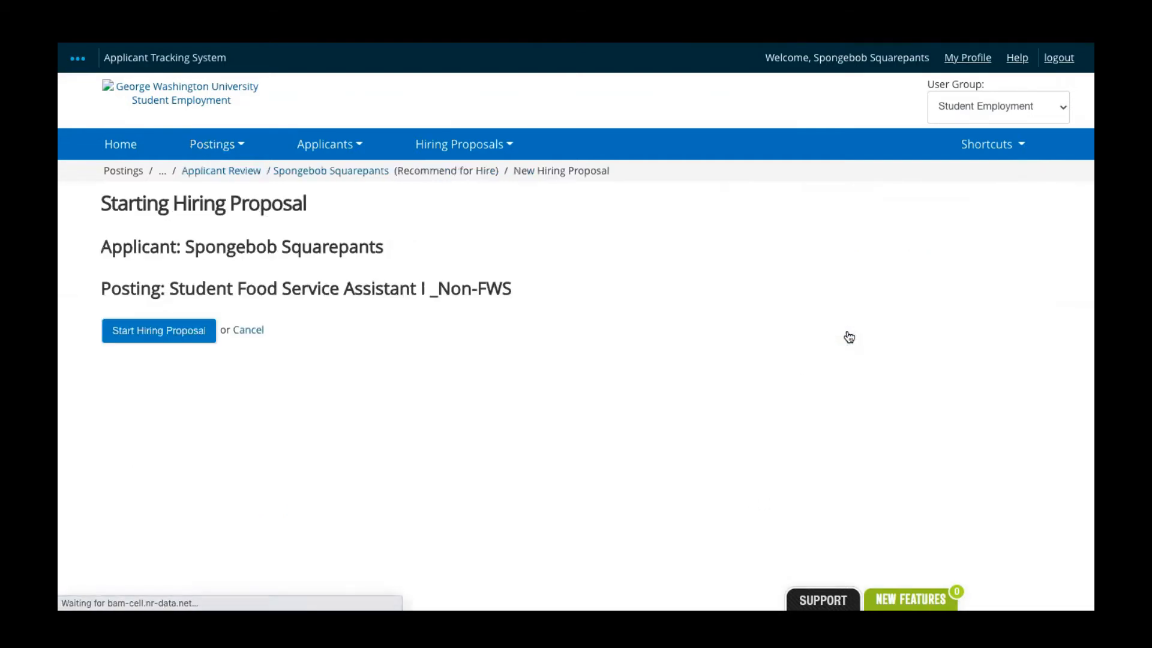
{"action": "left_click", "coordinate": [199, 331]}
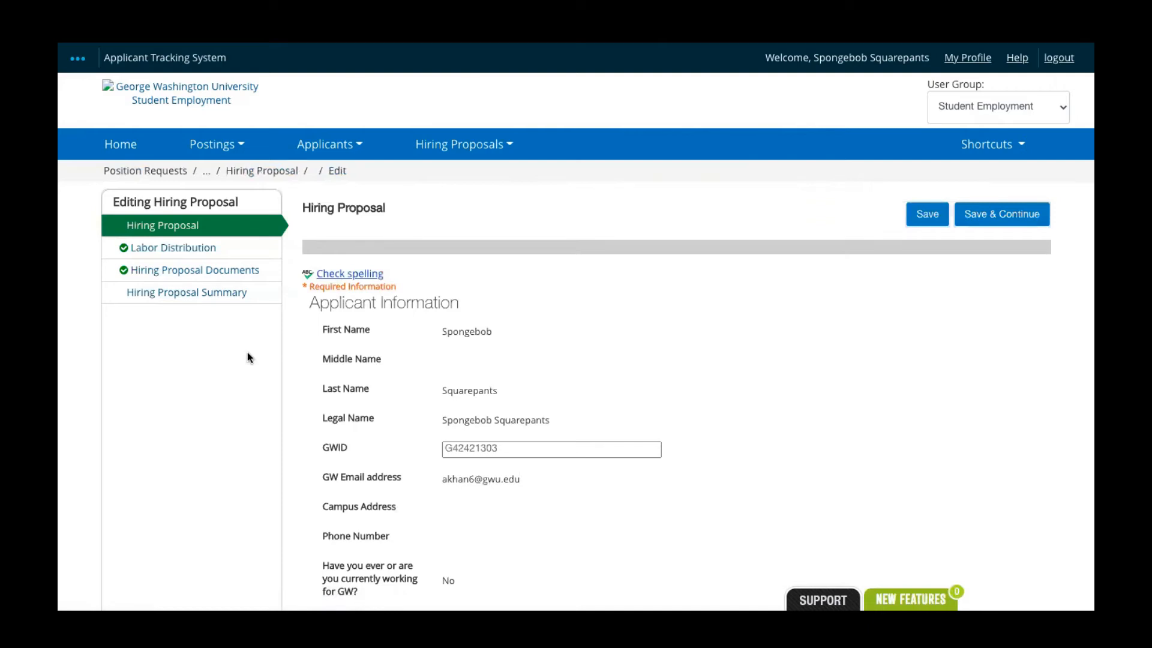
Step: Enter "Expierenced" as the reason for selecting the candidate and set the actual wage per hour to 15.00
{"action": "scroll", "coordinate": [432, 420], "scroll_direction": "down", "scroll_amount": 5}
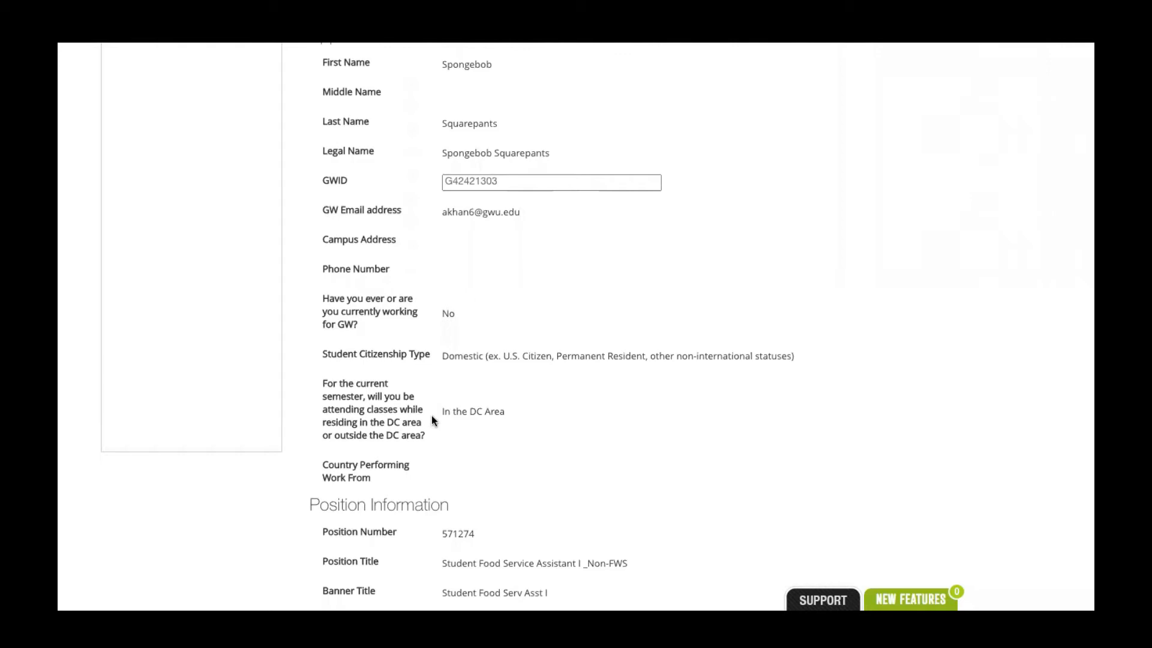
{"action": "scroll", "coordinate": [432, 420], "scroll_direction": "down", "scroll_amount": 15}
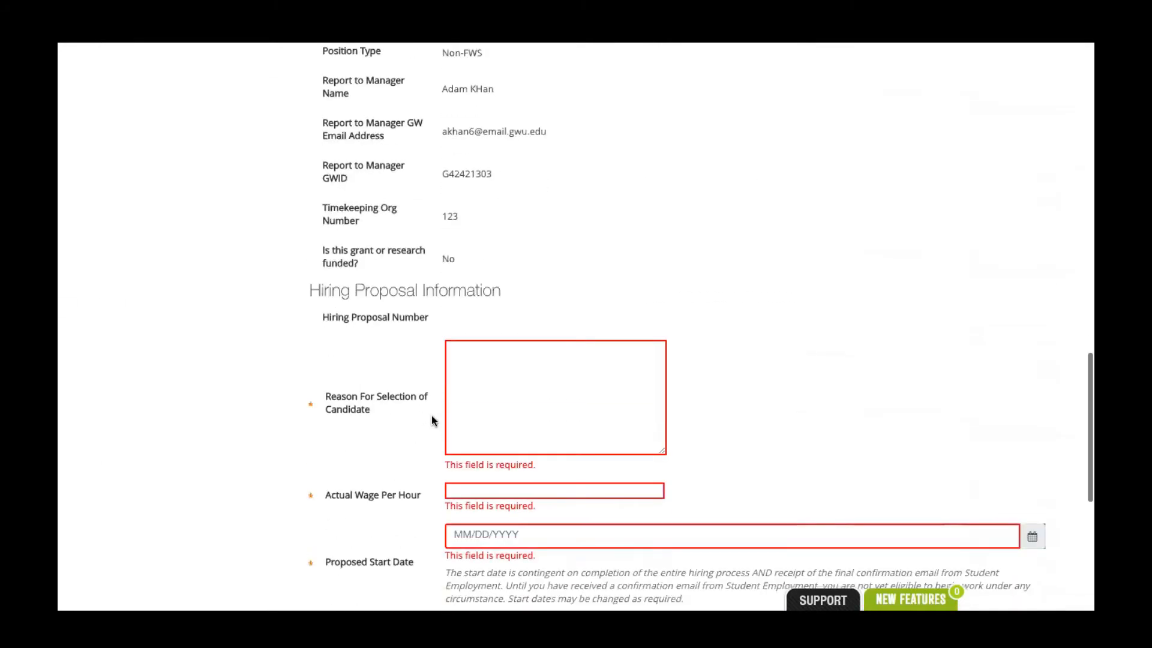
{"action": "left_click", "coordinate": [506, 356]}
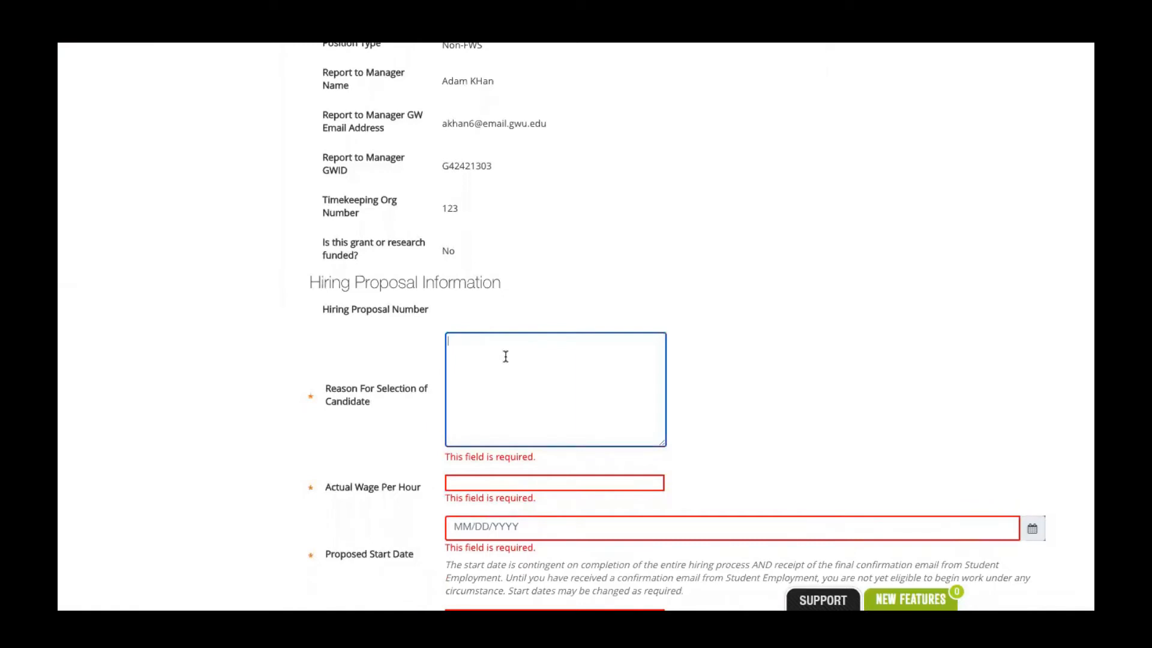
{"action": "type", "text": "Expierenced"}
{"action": "scroll", "coordinate": [703, 393], "scroll_direction": "down", "scroll_amount": 2}
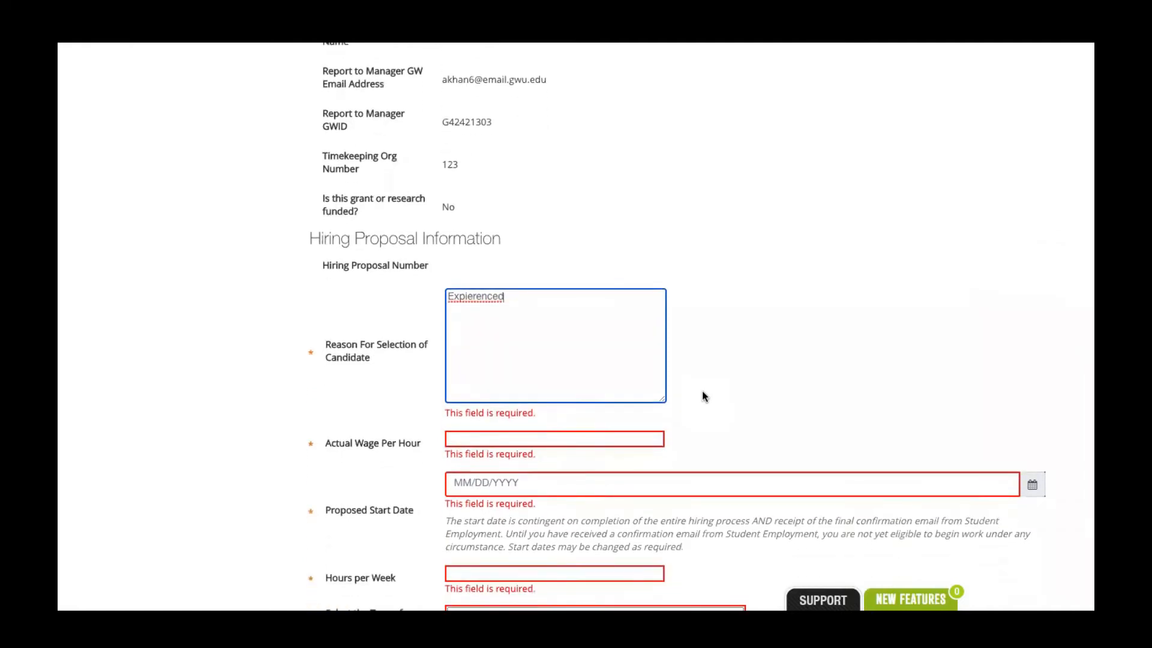
{"action": "left_click", "coordinate": [612, 441]}
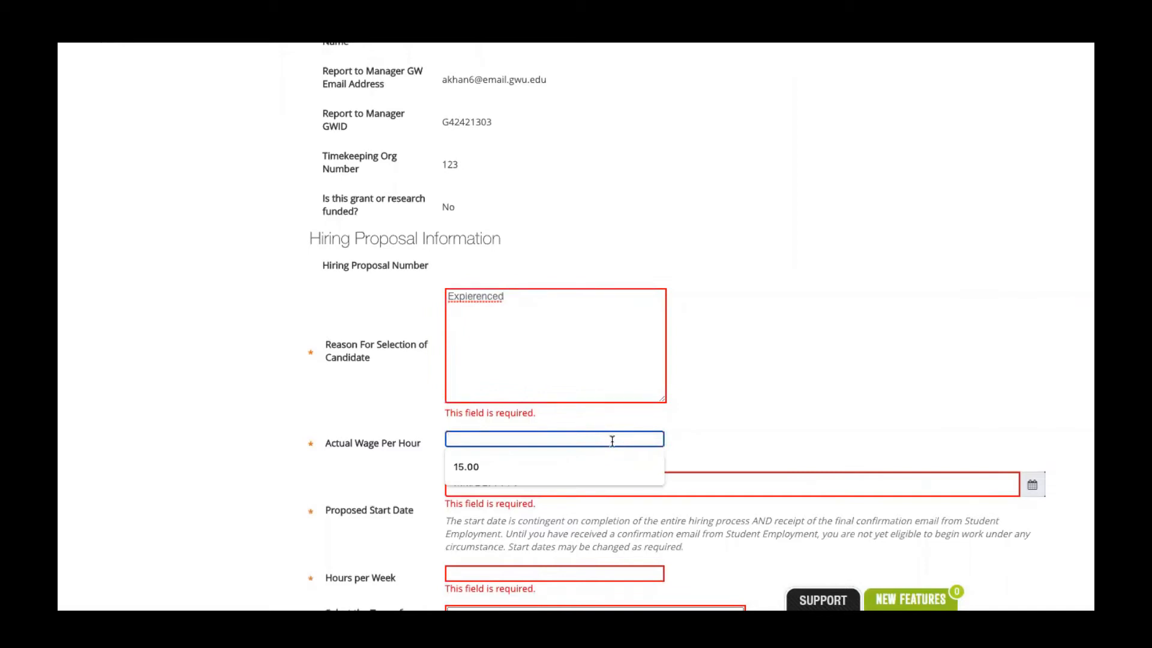
{"action": "type", "text": "15.00"}
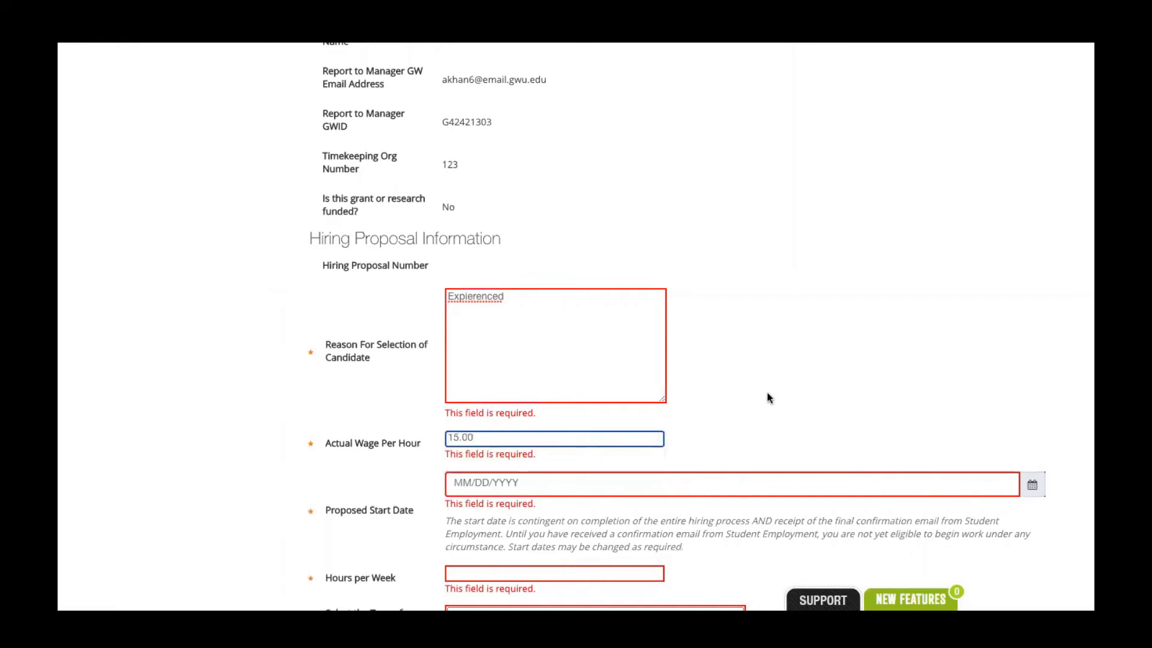
Step: Set the proposed start date to 04/30/2021 and the hours per week to 20
{"action": "scroll", "coordinate": [766, 393], "scroll_direction": "down", "scroll_amount": 2}
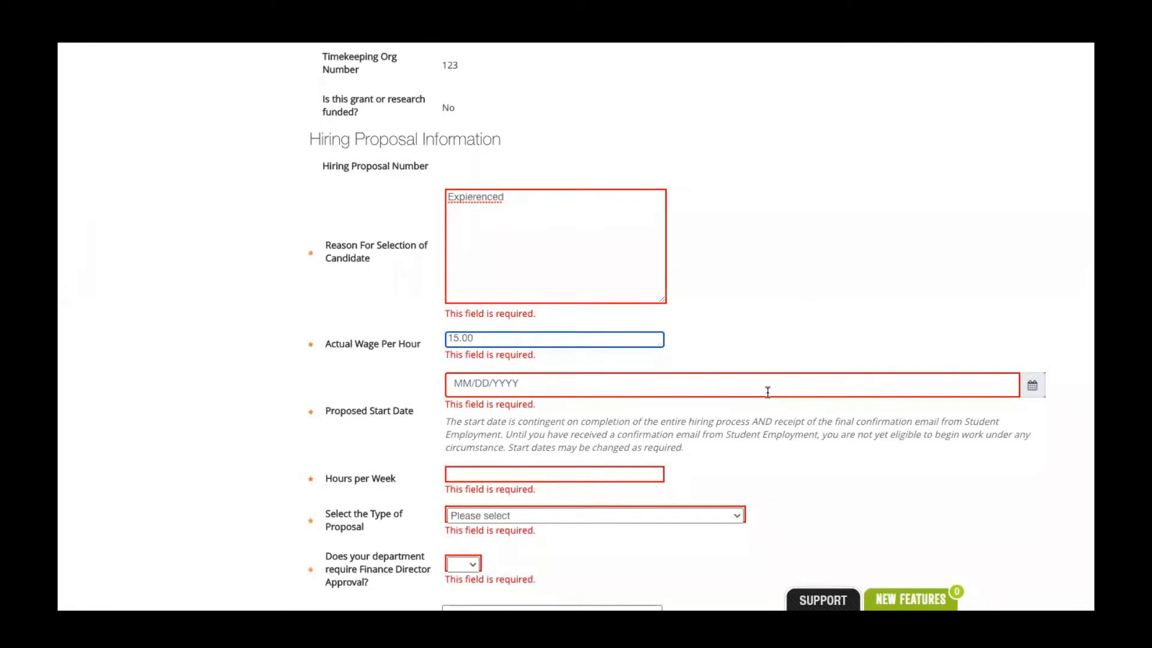
{"action": "left_click", "coordinate": [1034, 386]}
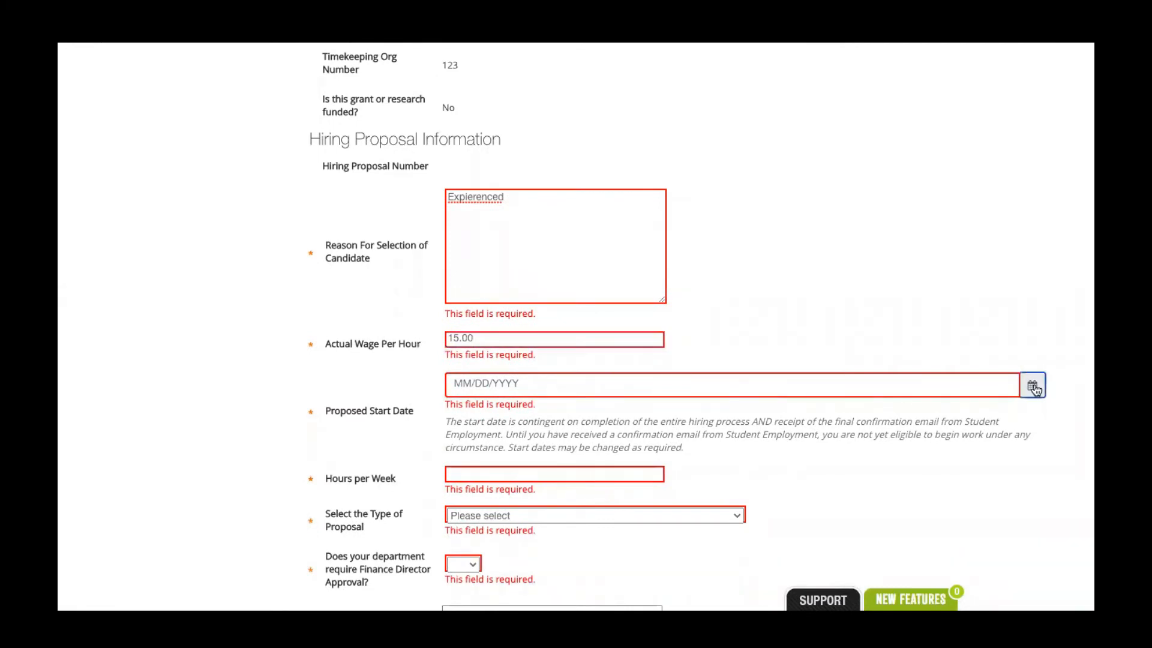
{"action": "left_click", "coordinate": [595, 546]}
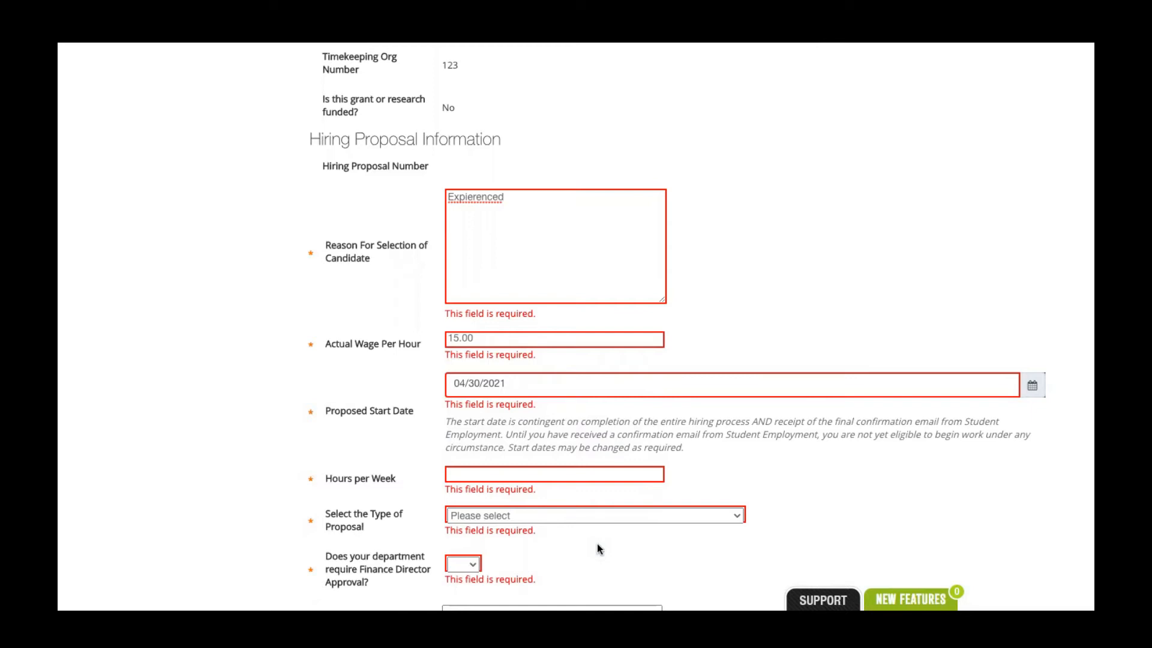
{"action": "left_click", "coordinate": [543, 474]}
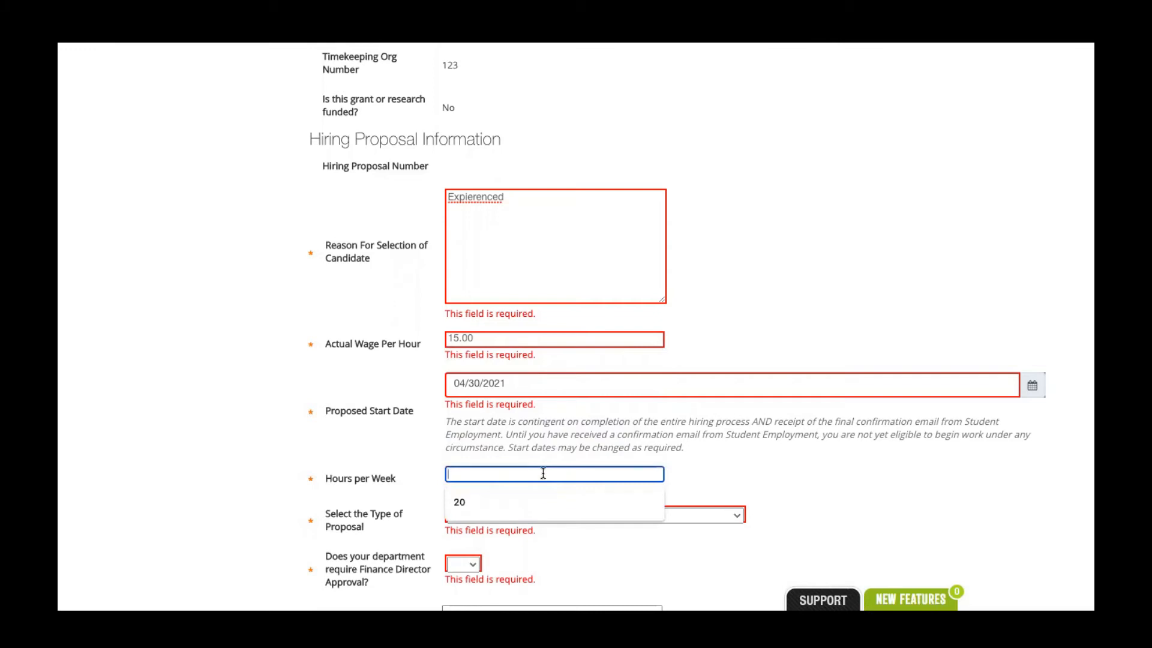
{"action": "type", "text": "20"}
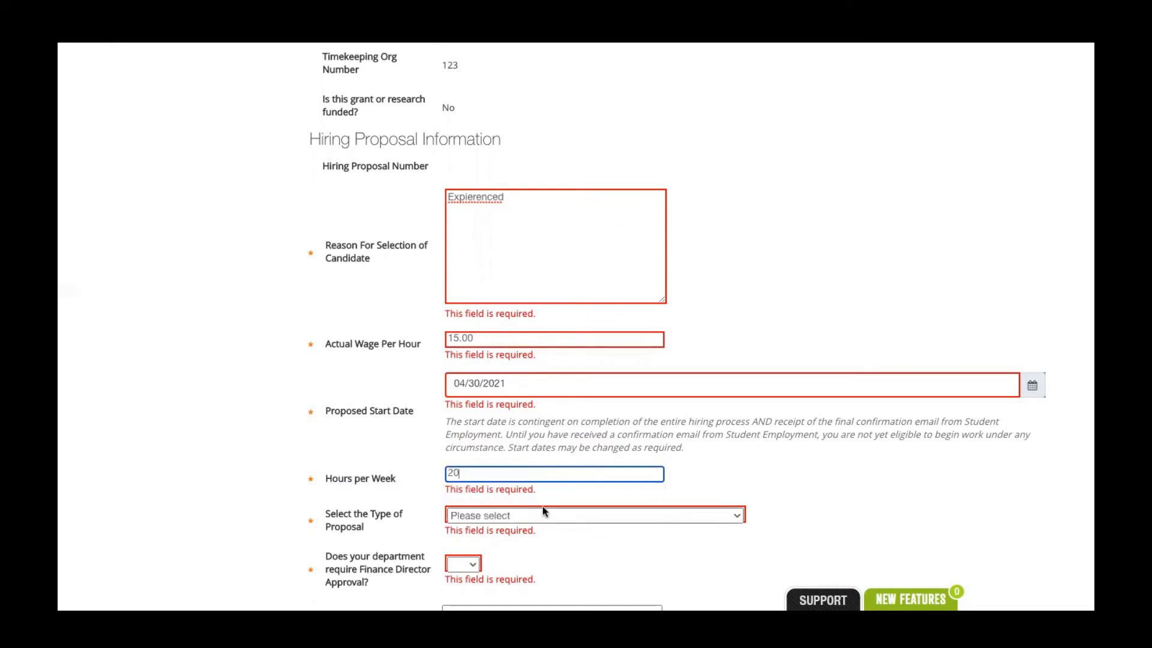
Step: Choose Standard Student Hire as the proposal type, answer No to Finance Director approval, and save to continue to Labor Distribution
{"action": "scroll", "coordinate": [543, 510], "scroll_direction": "down", "scroll_amount": 1}
{"action": "scroll", "coordinate": [543, 510], "scroll_direction": "down", "scroll_amount": 2}
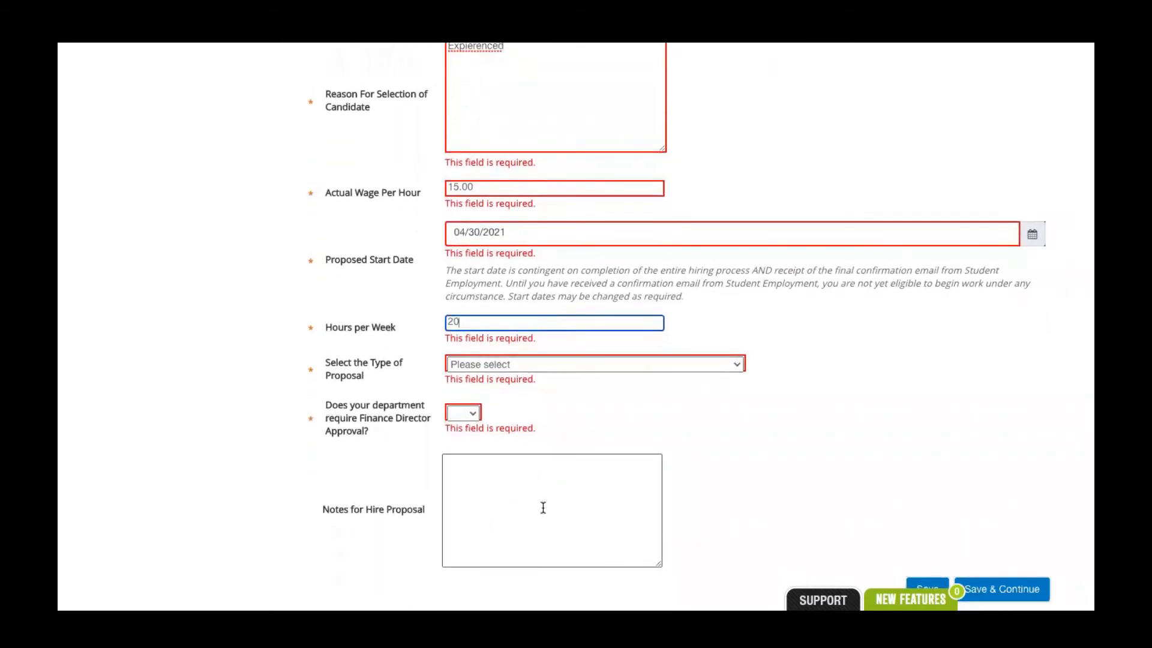
{"action": "left_click", "coordinate": [549, 365]}
{"action": "left_click", "coordinate": [546, 383]}
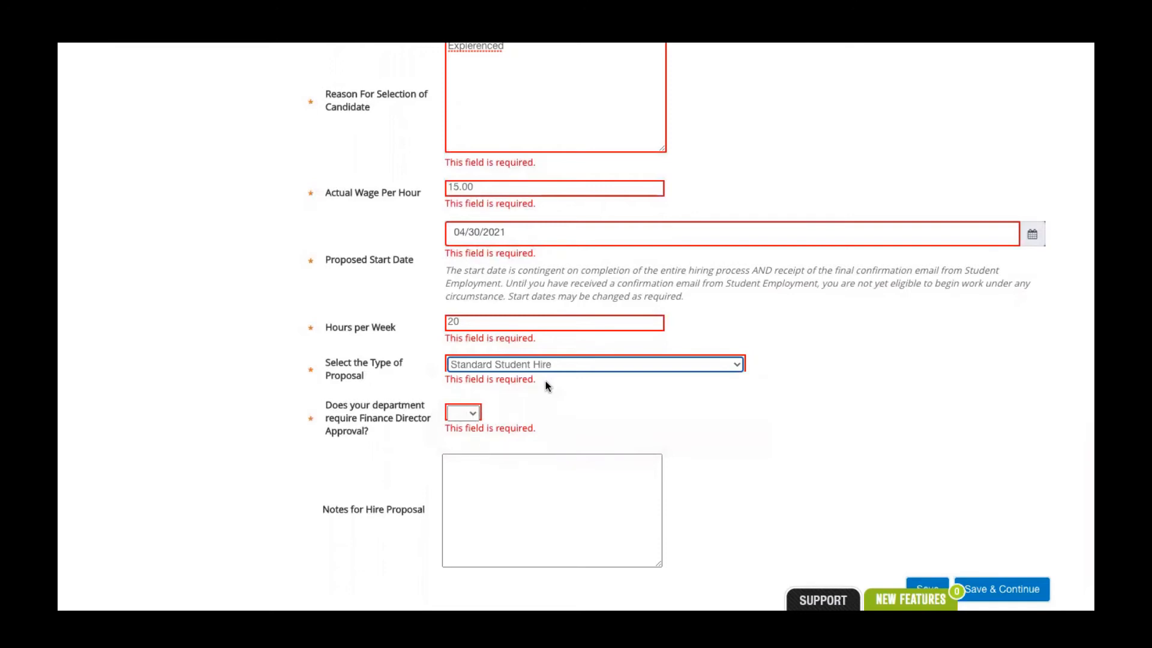
{"action": "scroll", "coordinate": [546, 386], "scroll_direction": "down", "scroll_amount": 1}
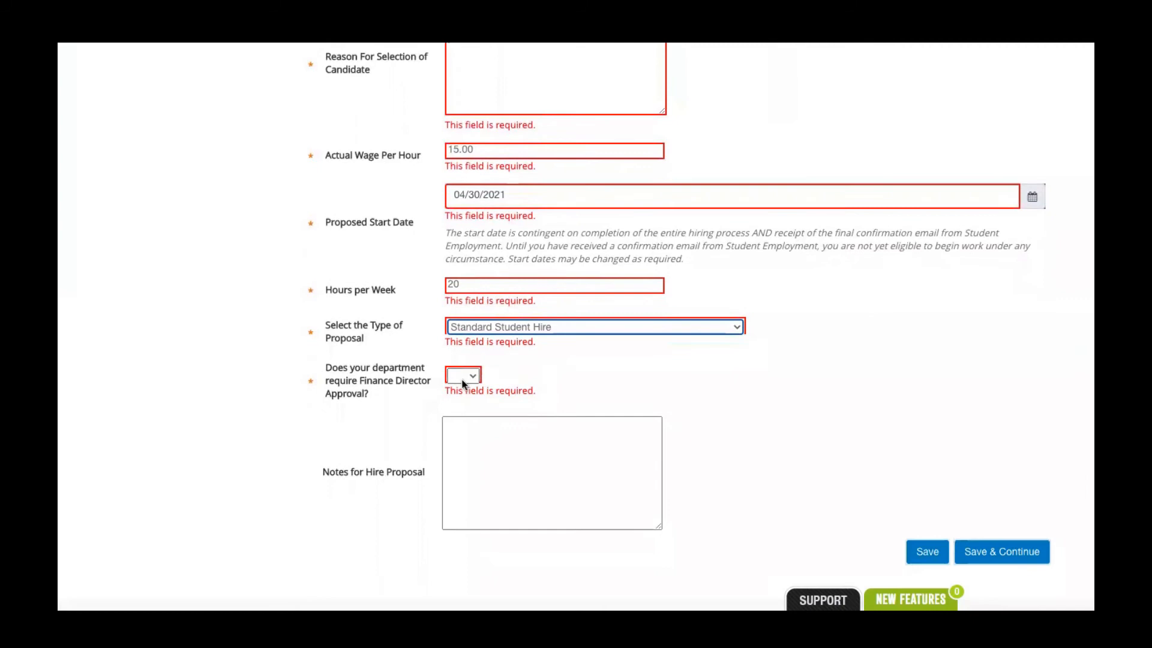
{"action": "left_click", "coordinate": [464, 378]}
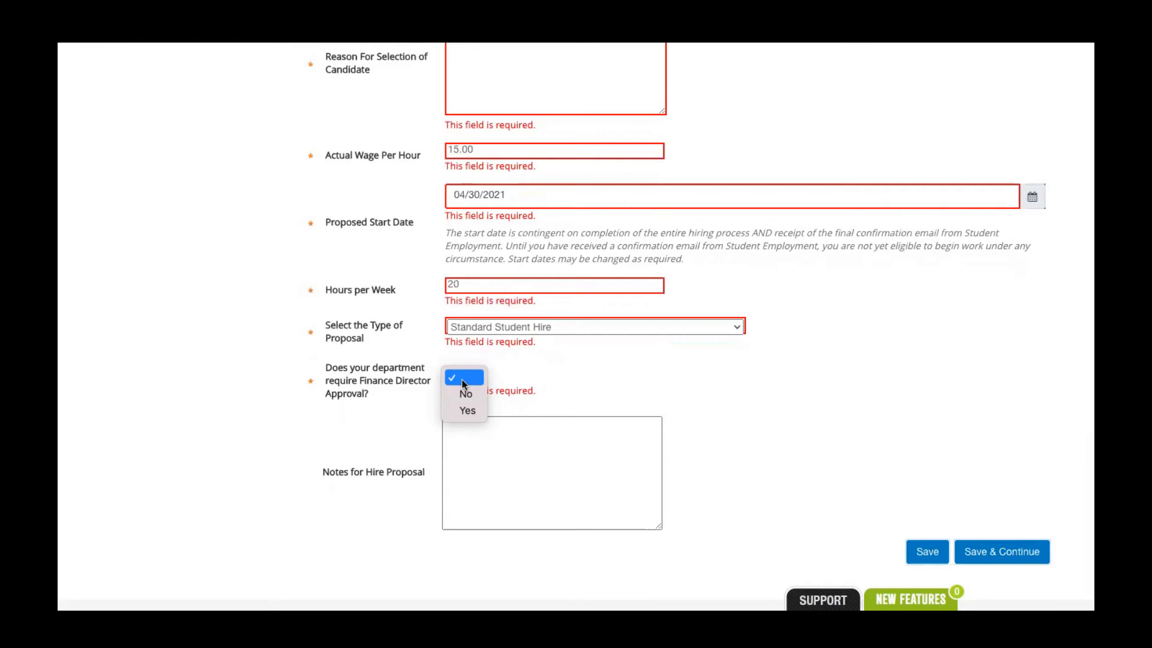
{"action": "left_click", "coordinate": [465, 394]}
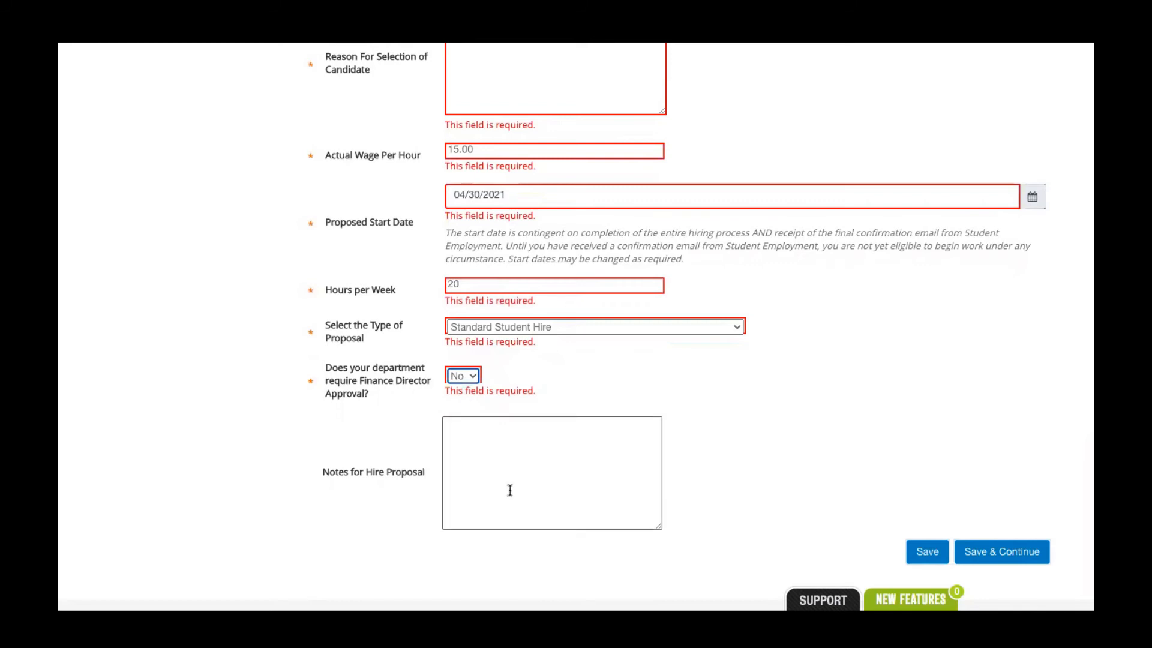
{"action": "scroll", "coordinate": [777, 411], "scroll_direction": "down", "scroll_amount": 2}
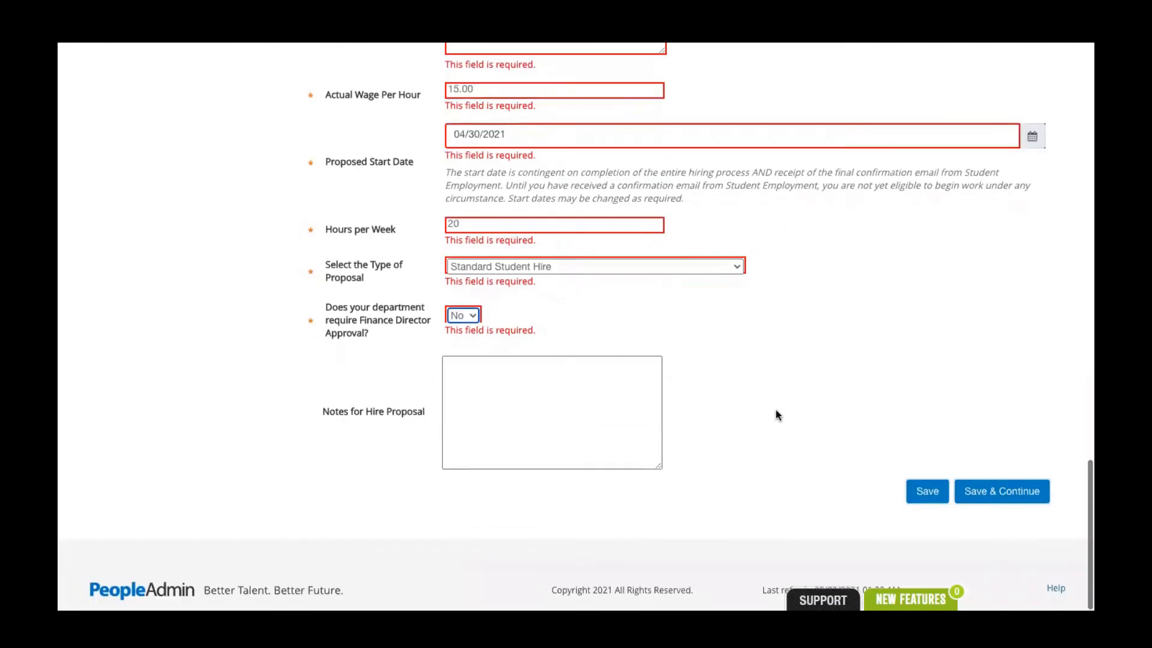
{"action": "left_click", "coordinate": [987, 495]}
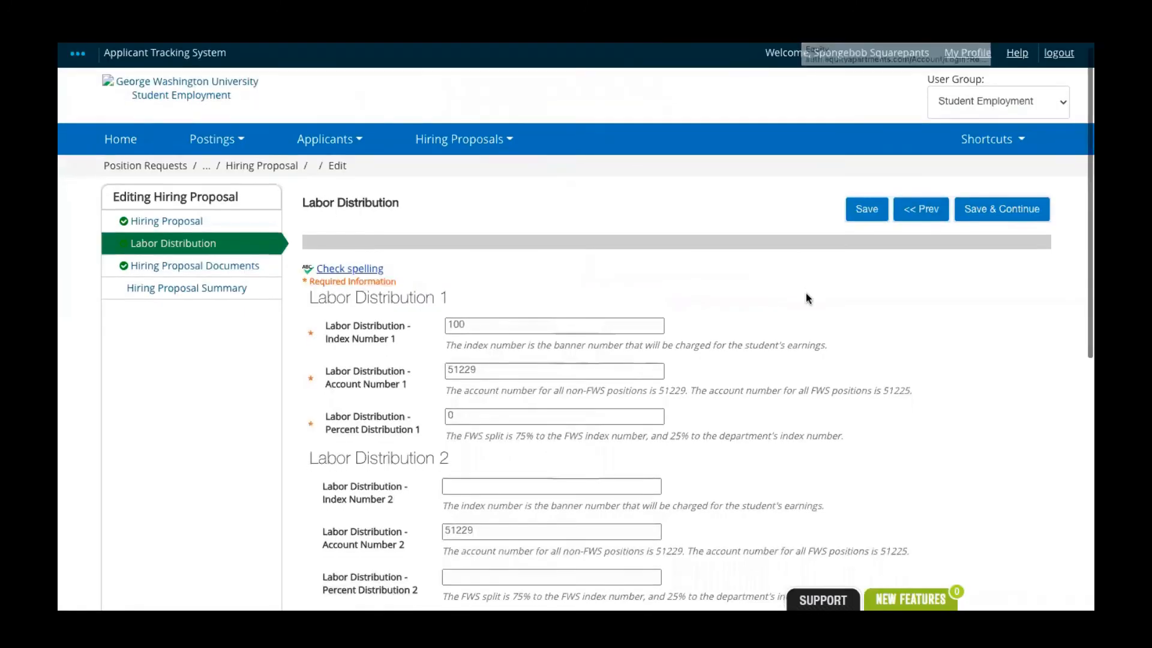
Step: Save the Labor Distribution and Hiring Proposal Documents sections as they are and continue to the proposal summary
{"action": "scroll", "coordinate": [805, 292], "scroll_direction": "down", "scroll_amount": 8}
{"action": "left_click", "coordinate": [1005, 498]}
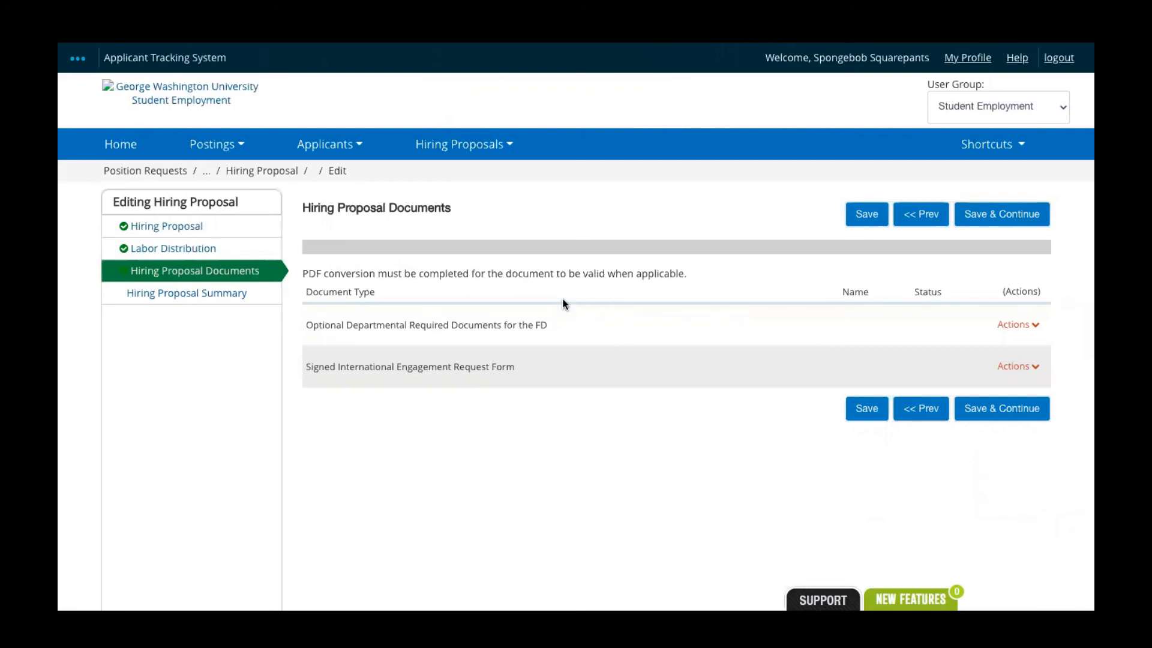
{"action": "left_click", "coordinate": [1018, 420]}
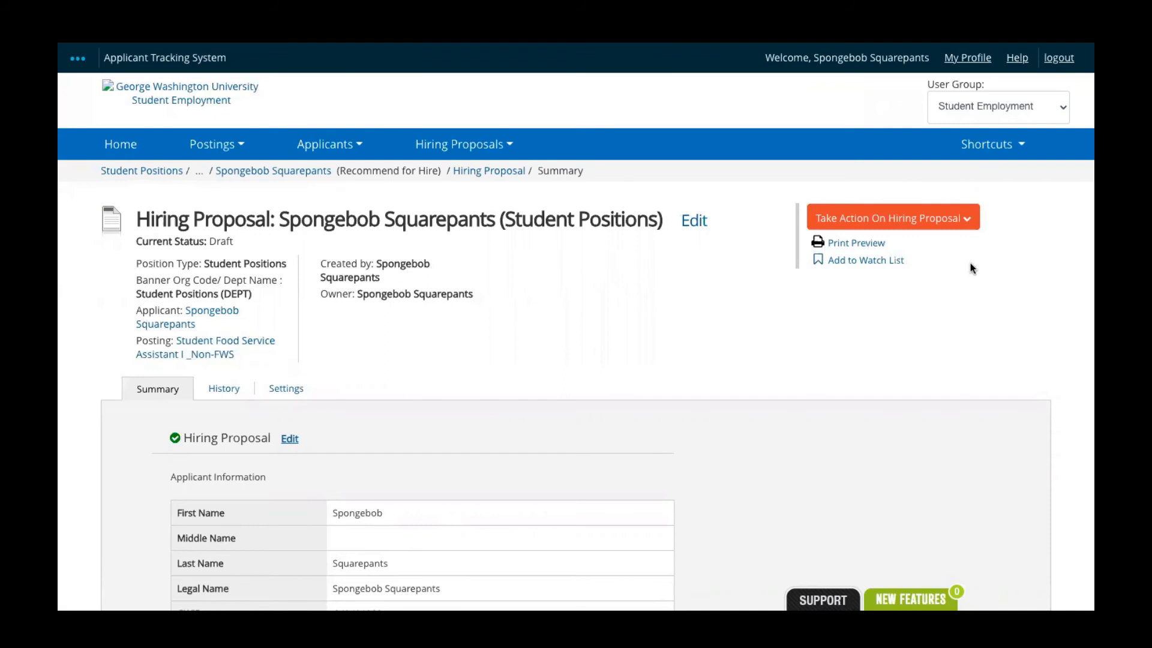
Step: Move the hiring proposal directly to Initial Student Employment and submit the action without comments
{"action": "left_click", "coordinate": [949, 222]}
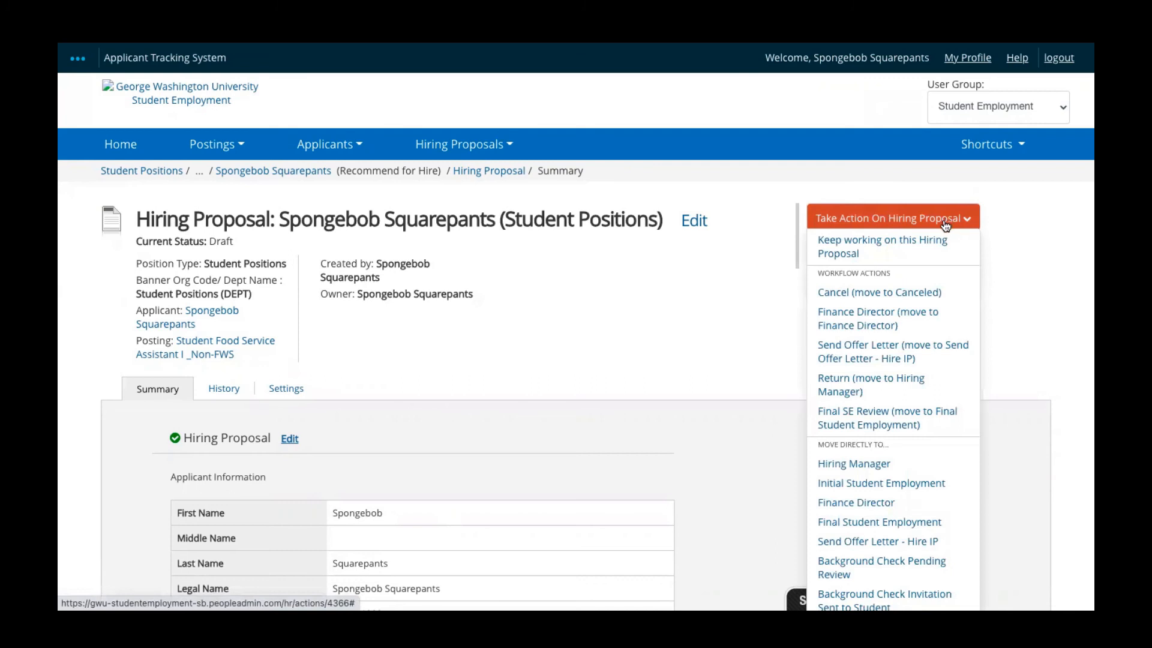
{"action": "left_click", "coordinate": [928, 485]}
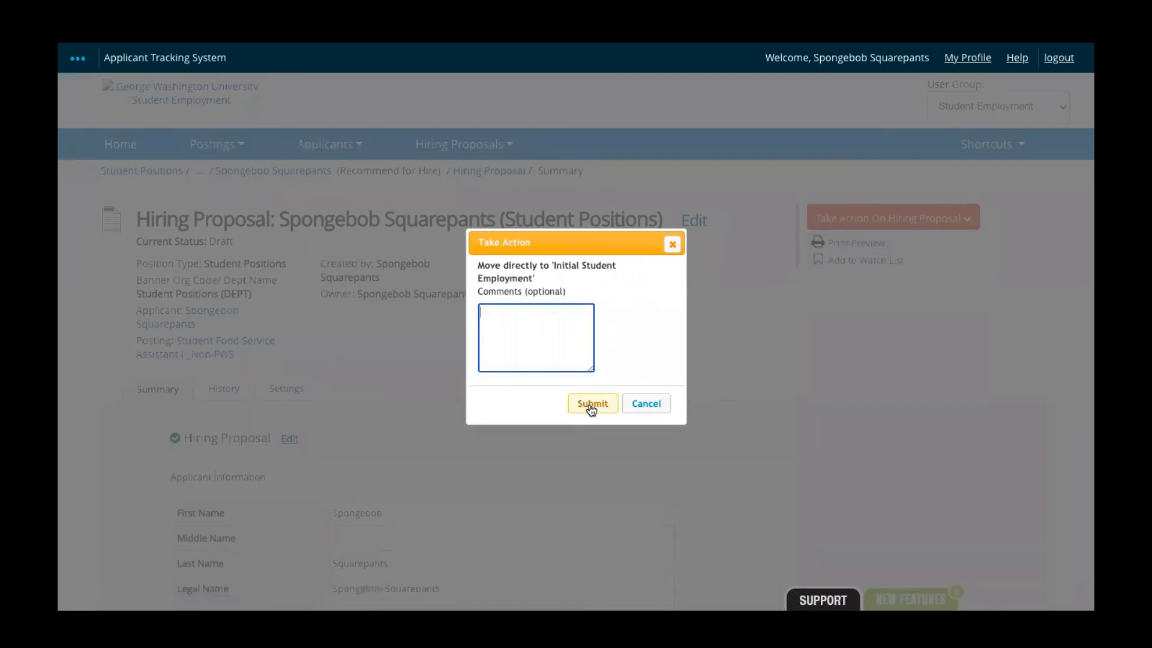
{"action": "left_click", "coordinate": [591, 408]}
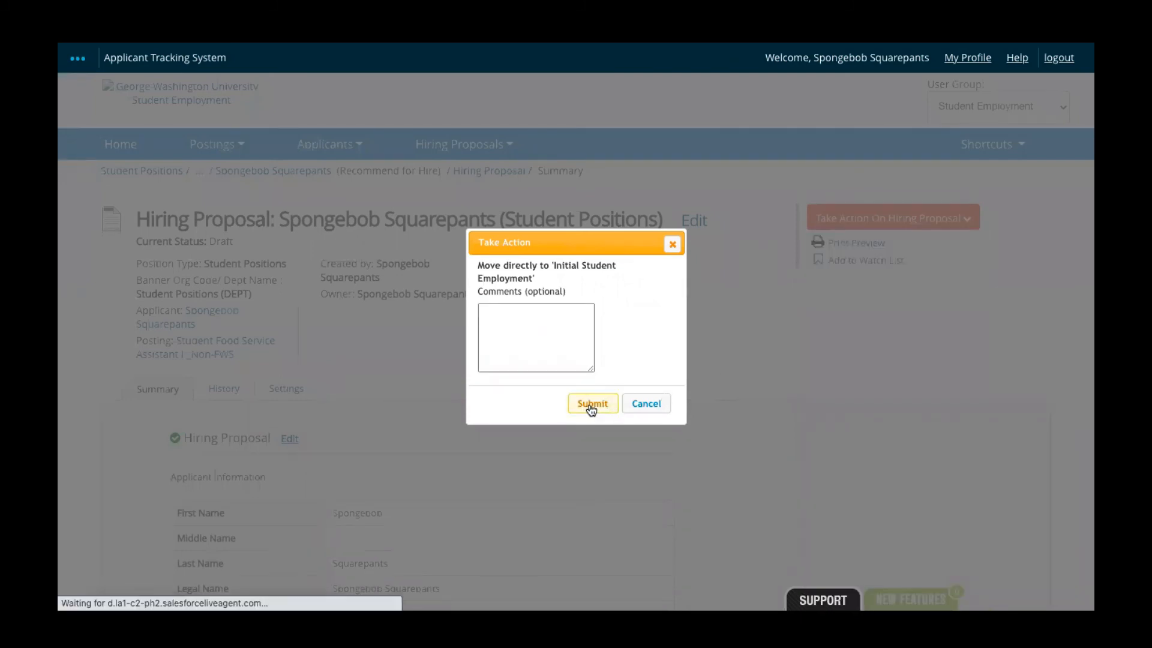